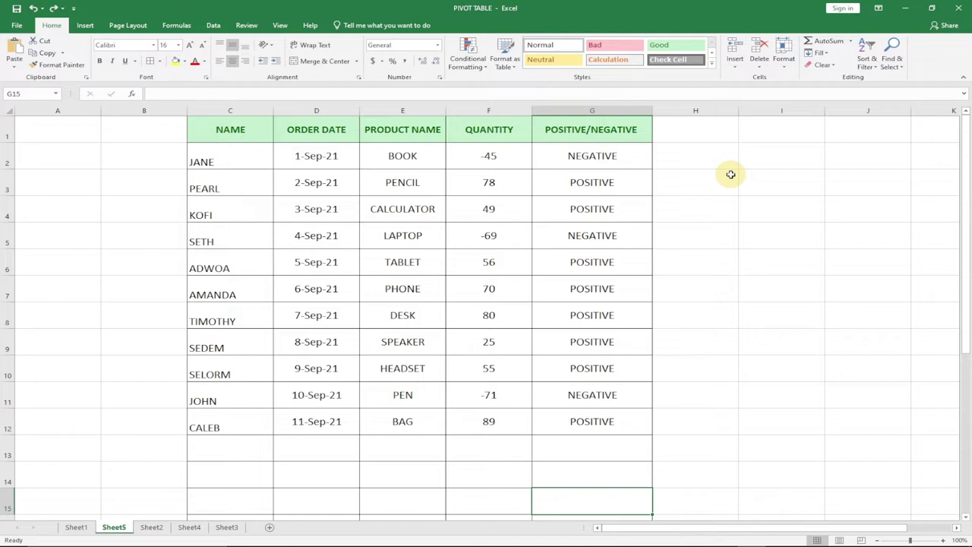
# Try test quantities 90 in F13 and -6 in F14, then clear rows 13–14
pyautogui.doubleClick(496, 446)
pyautogui.write('90')
pyautogui.press('Return')
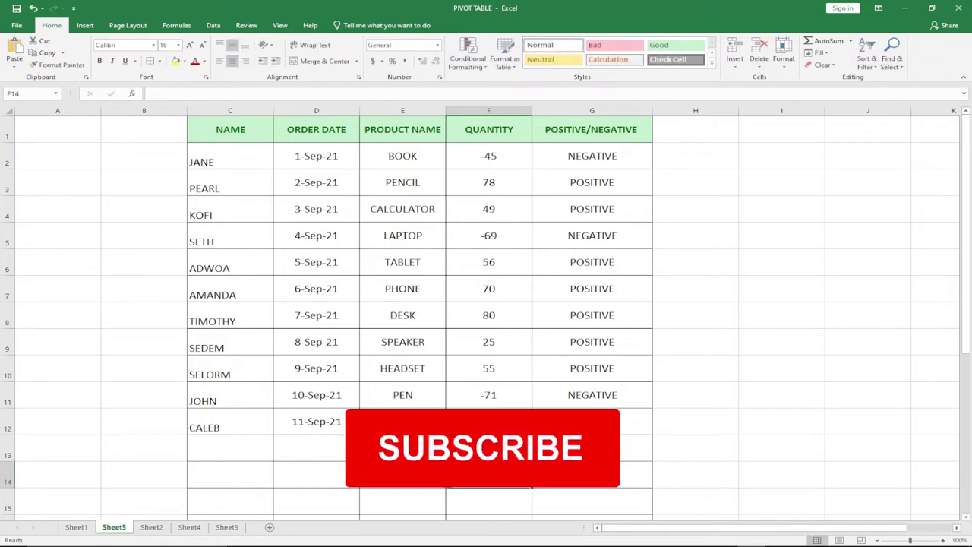
pyautogui.press('F2')
pyautogui.click(481, 447)
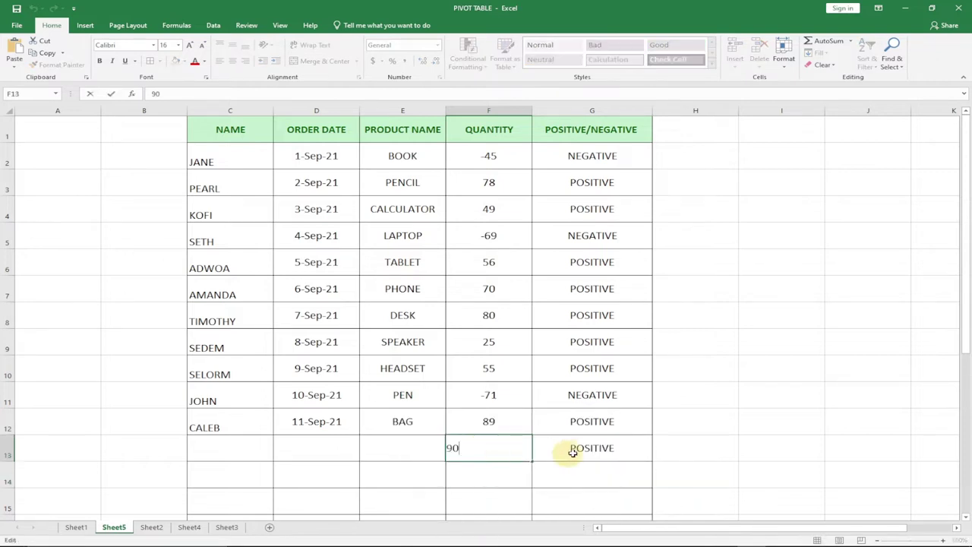
pyautogui.click(514, 471)
pyautogui.write('=')
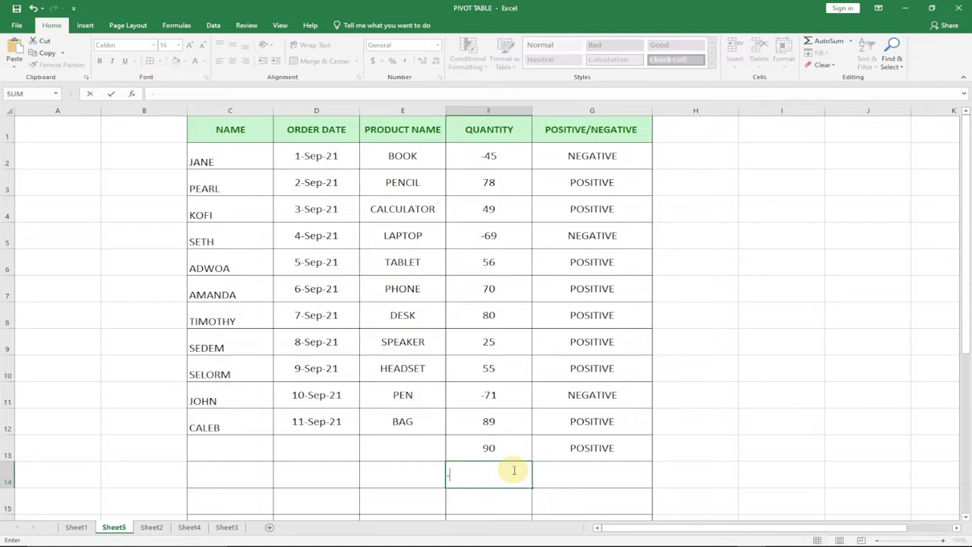
pyautogui.write('6')
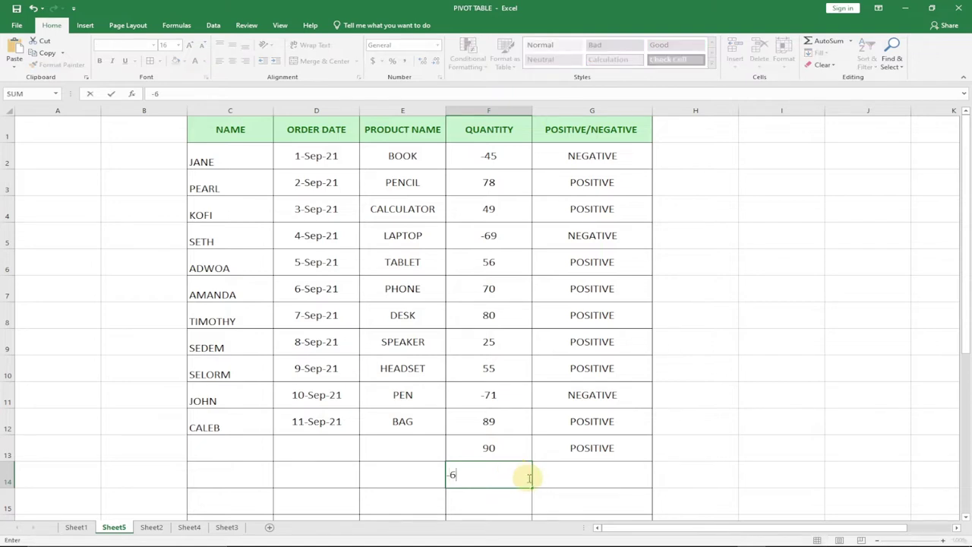
pyautogui.press('Return')
pyautogui.moveTo(486, 445); pyautogui.dragTo(585, 466)
pyautogui.press('Delete')
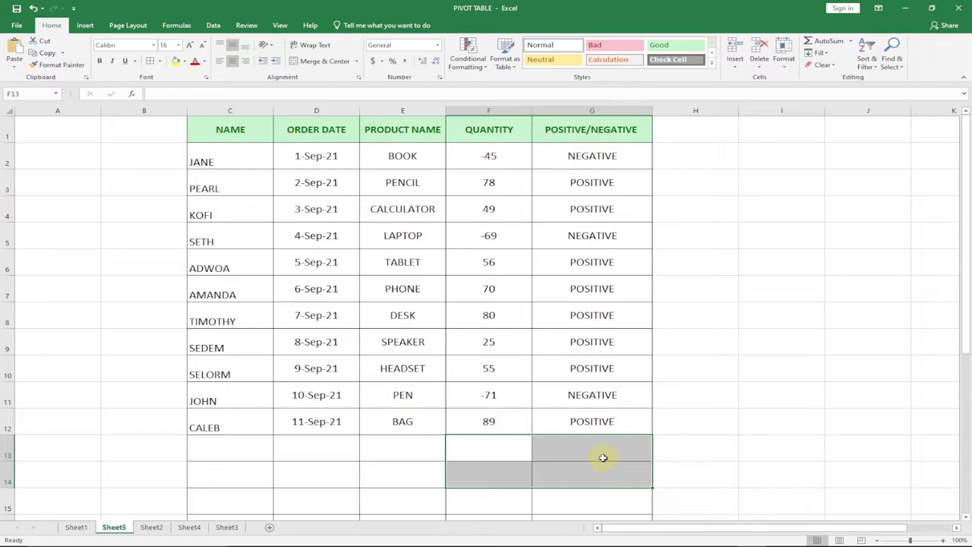
# Clear the existing label formulas from G2:G13
pyautogui.click(570, 169)
pyautogui.moveTo(570, 170); pyautogui.dragTo(575, 433)
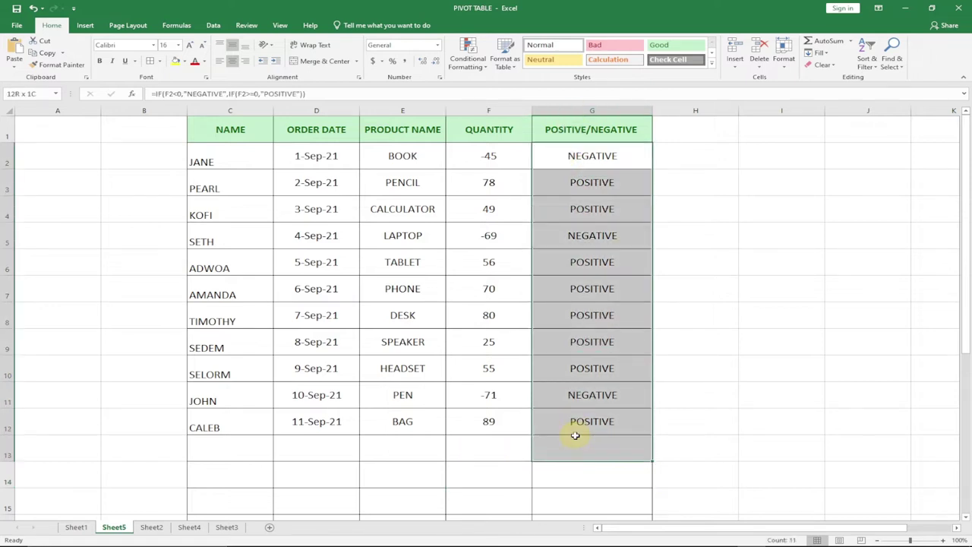
pyautogui.press('Delete')
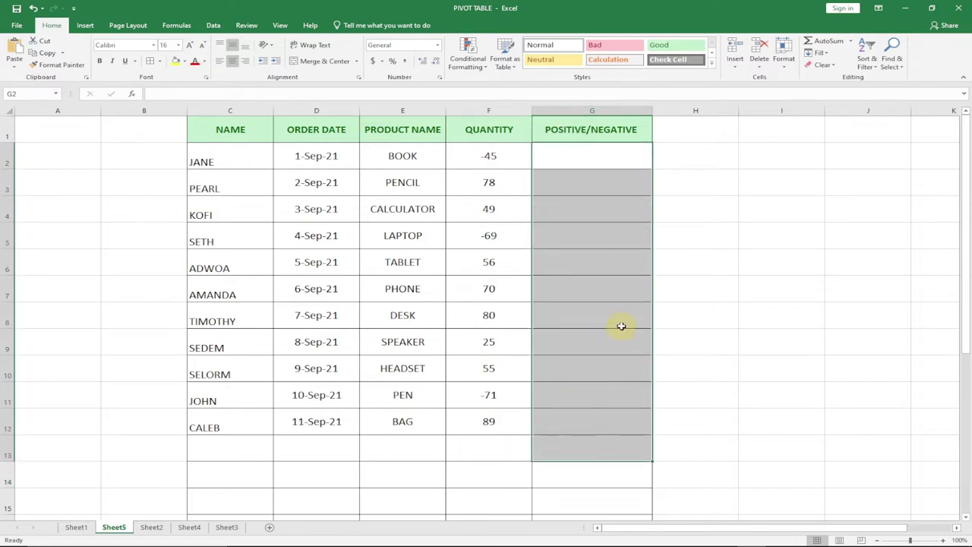
# Begin G2's formula as =IF(F2<0,"Negative",IF( with the typo corrected
pyautogui.click(591, 202)
pyautogui.click(585, 157)
pyautogui.write('=if')
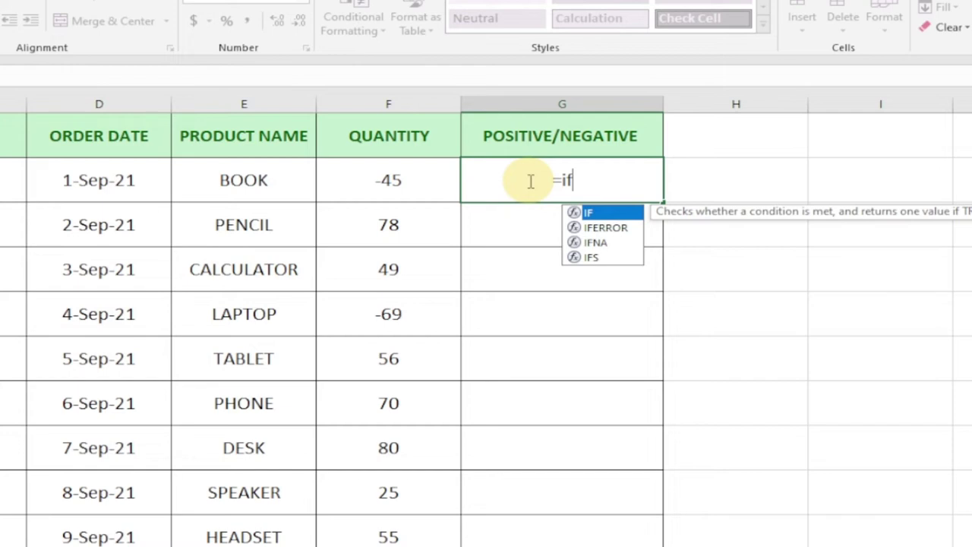
pyautogui.press('Tab')
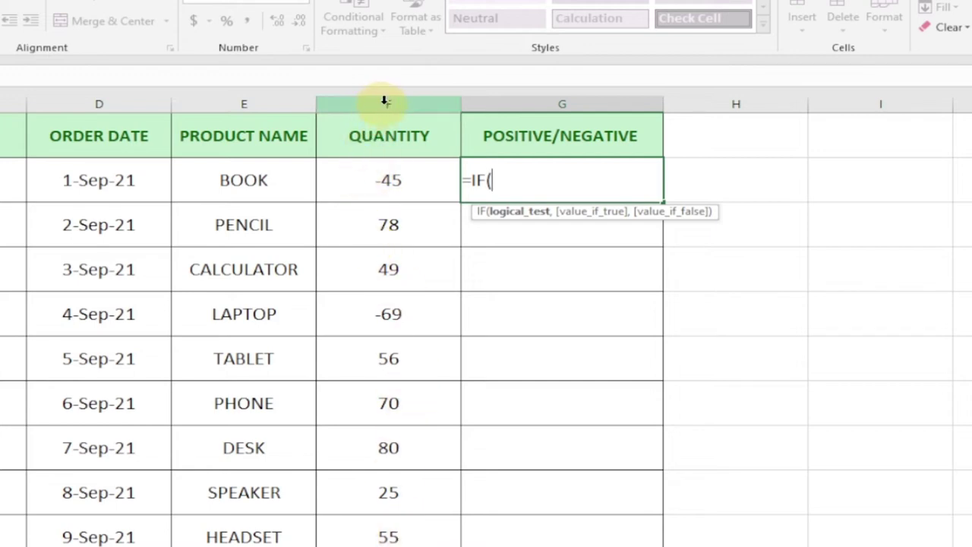
pyautogui.click(389, 180)
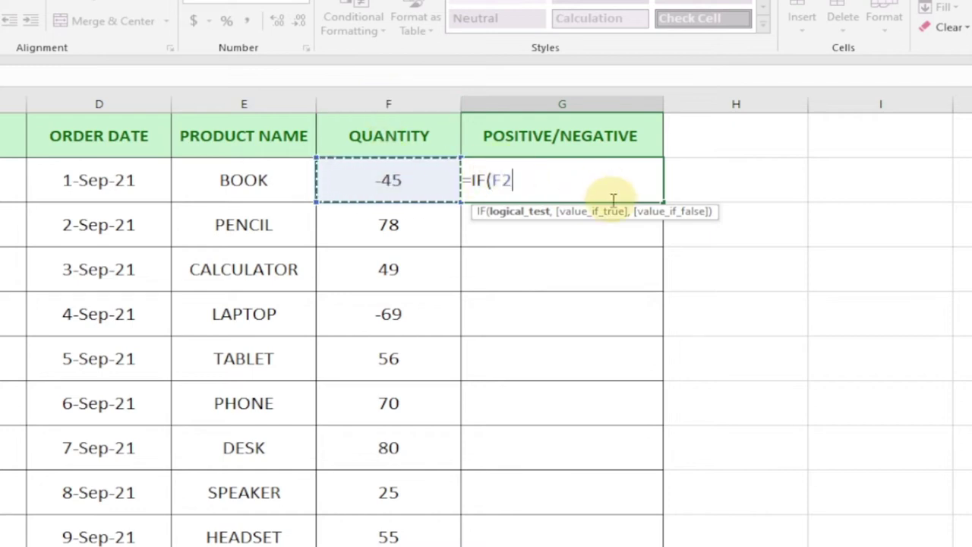
pyautogui.write('<')
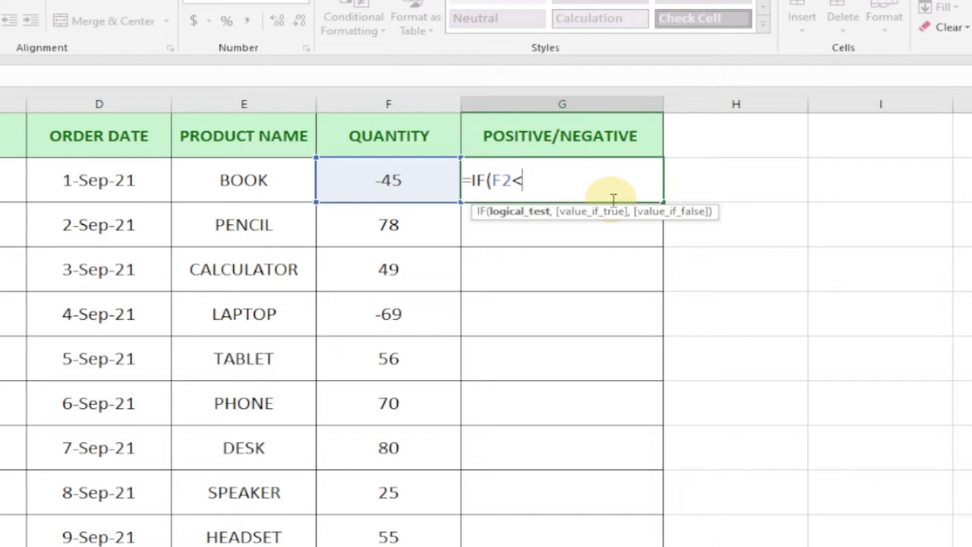
pyautogui.write('0,')
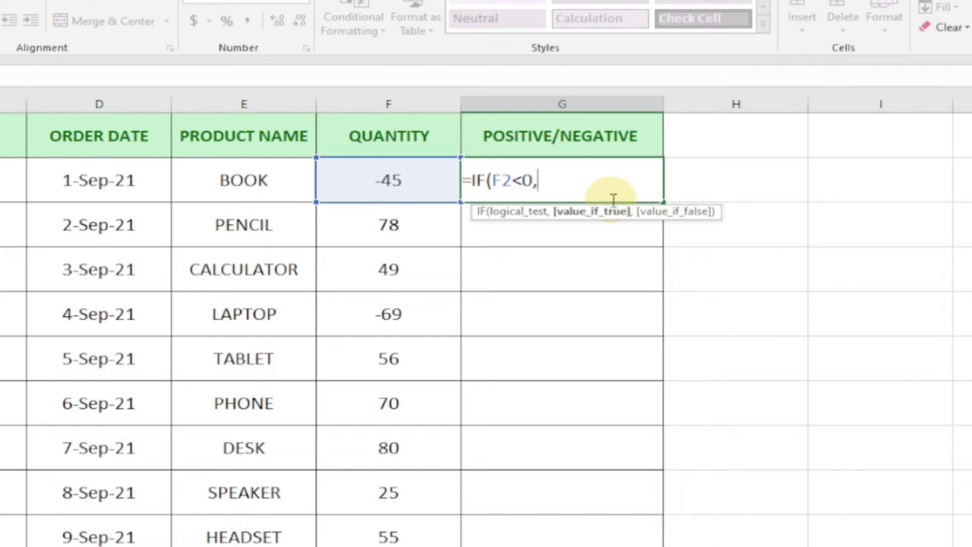
pyautogui.write('"Negai')
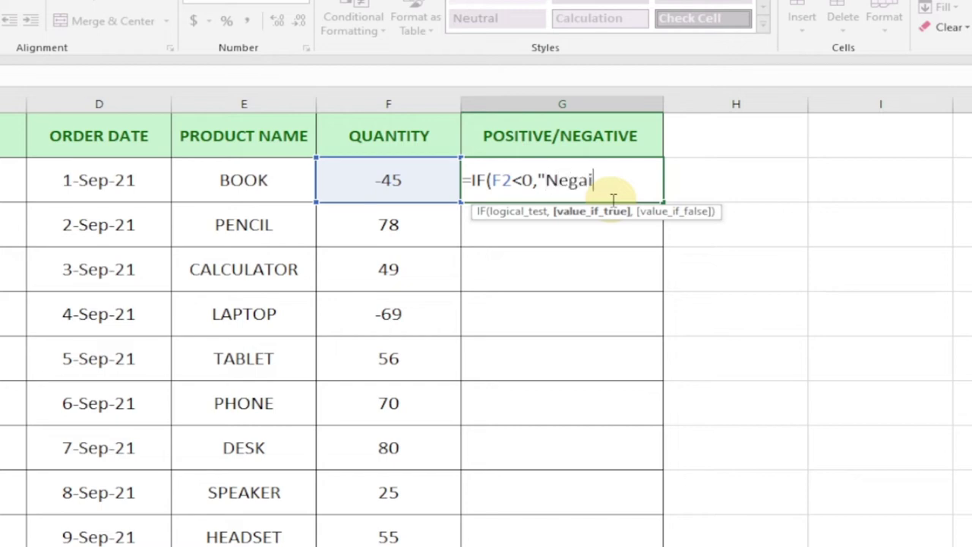
pyautogui.write('tiv')
pyautogui.press('BackSpace')
pyautogui.press('BackSpace')
pyautogui.press('BackSpace')
pyautogui.press('BackSpace')
pyautogui.write('tive",')
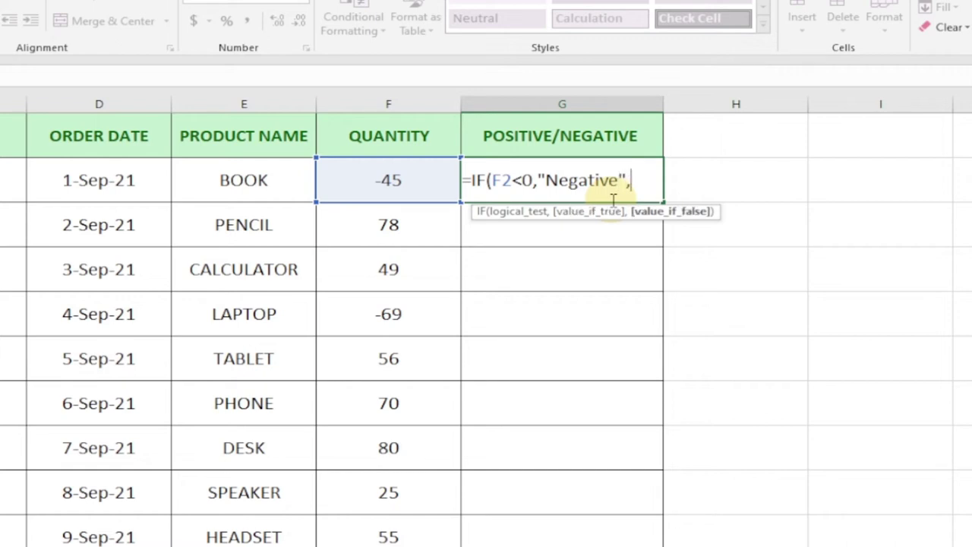
pyautogui.write('if')
# Complete G2 as =IF(F2<0,"Negative",IF(F2>0,"Positive")), showing Negative for -45
pyautogui.press('Tab')
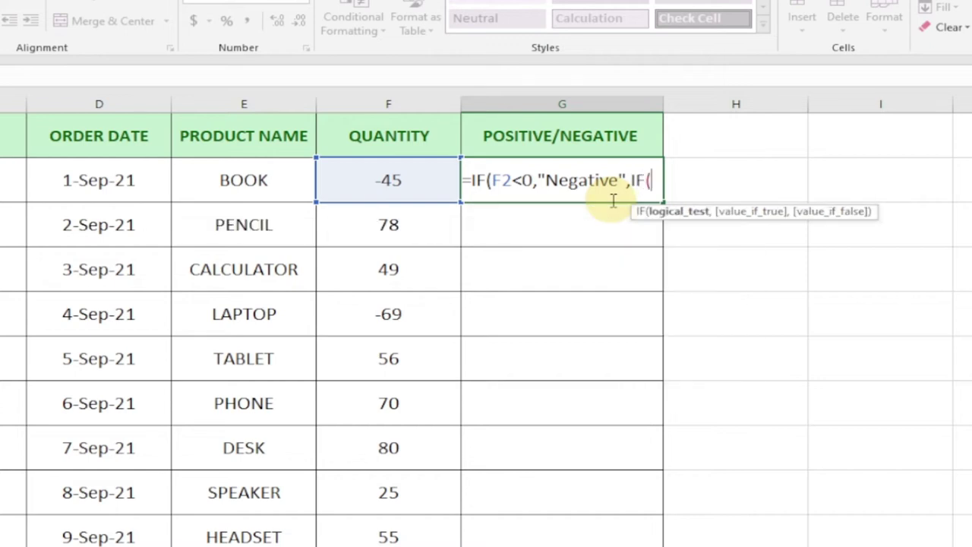
pyautogui.click(390, 184)
pyautogui.write('>')
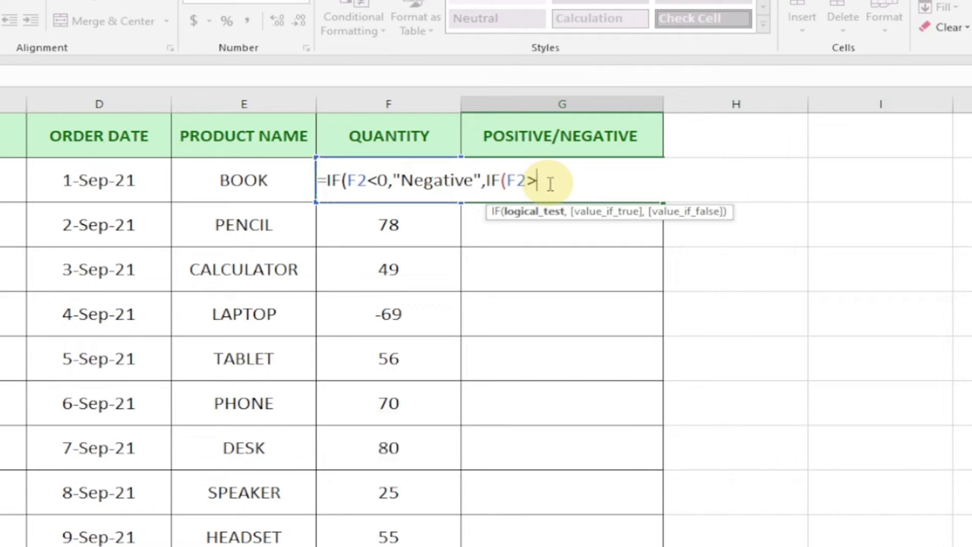
pyautogui.write('0,"')
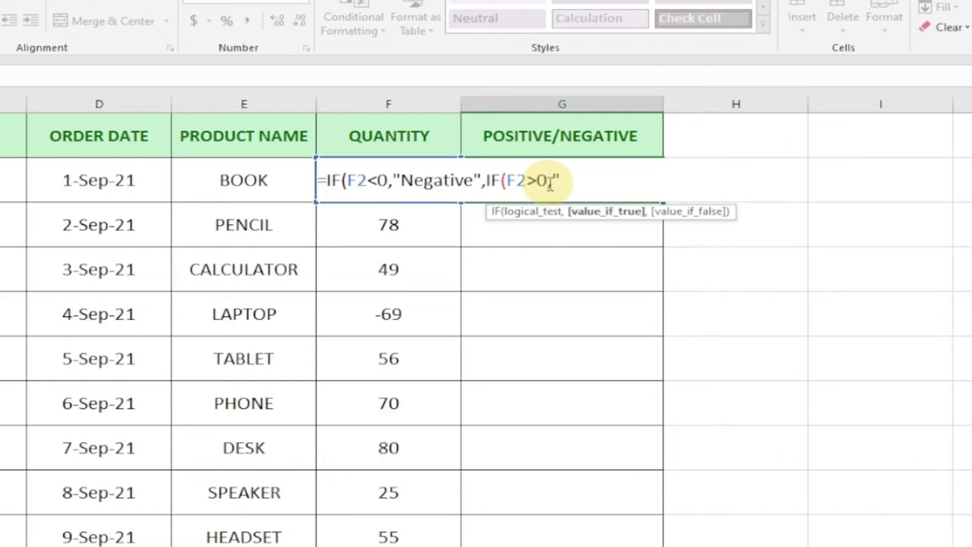
pyautogui.write('Posit')
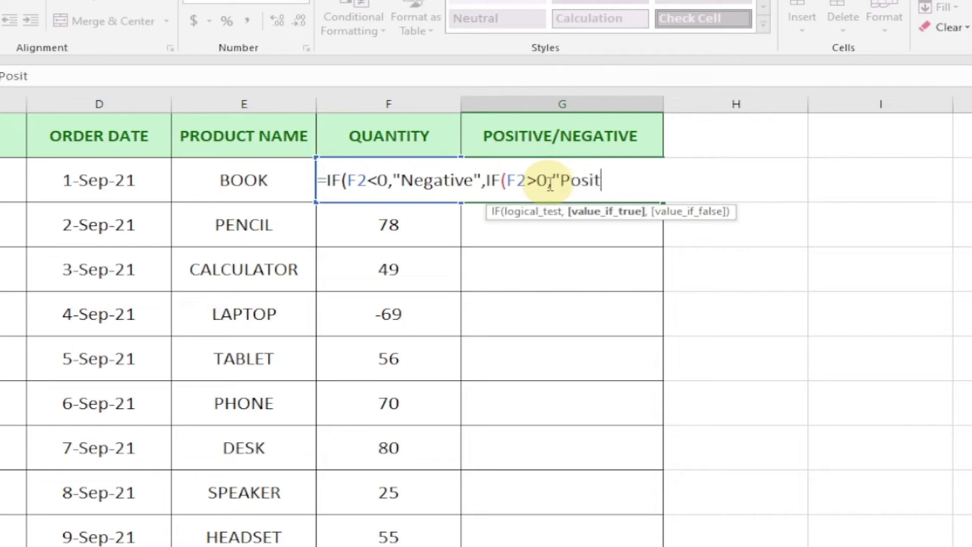
pyautogui.write('ive"')
pyautogui.write('))')
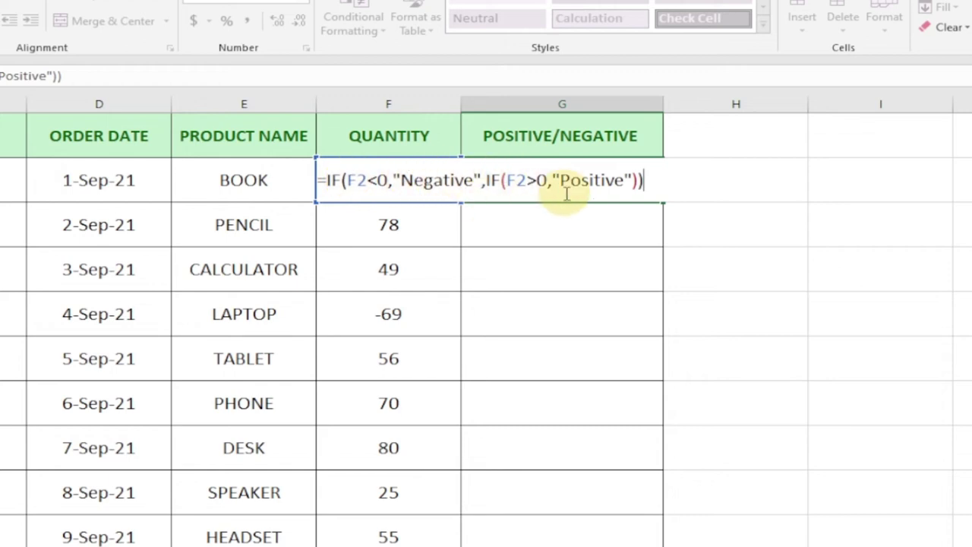
pyautogui.press('Return')
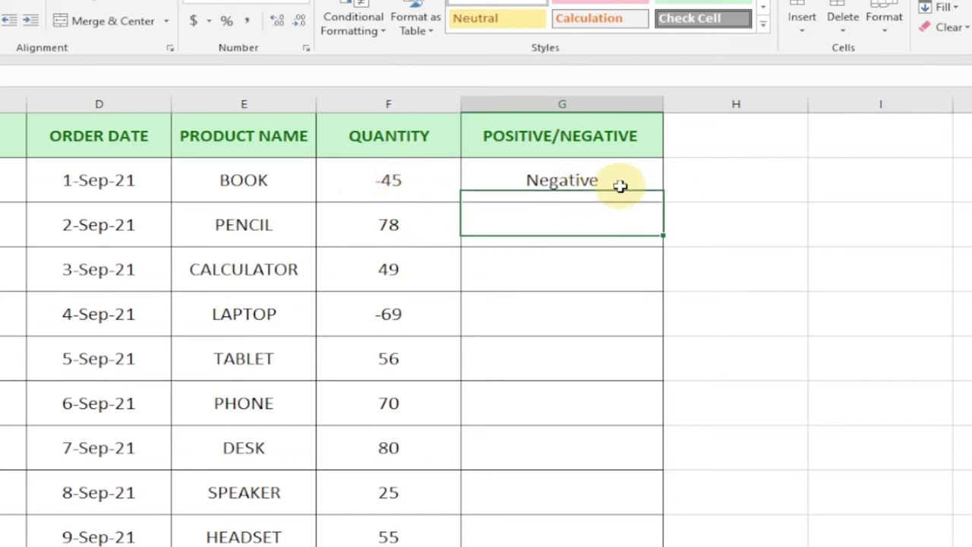
# Fill G2's formula down through G12, labelling -69 and -71 Negative and the rest Positive
pyautogui.click(646, 191)
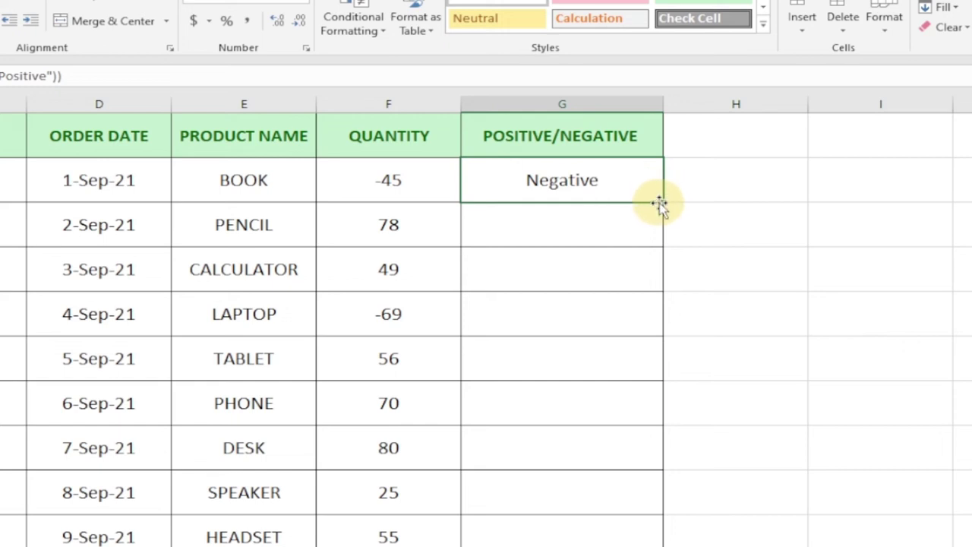
pyautogui.moveTo(661, 200); pyautogui.dragTo(662, 237)
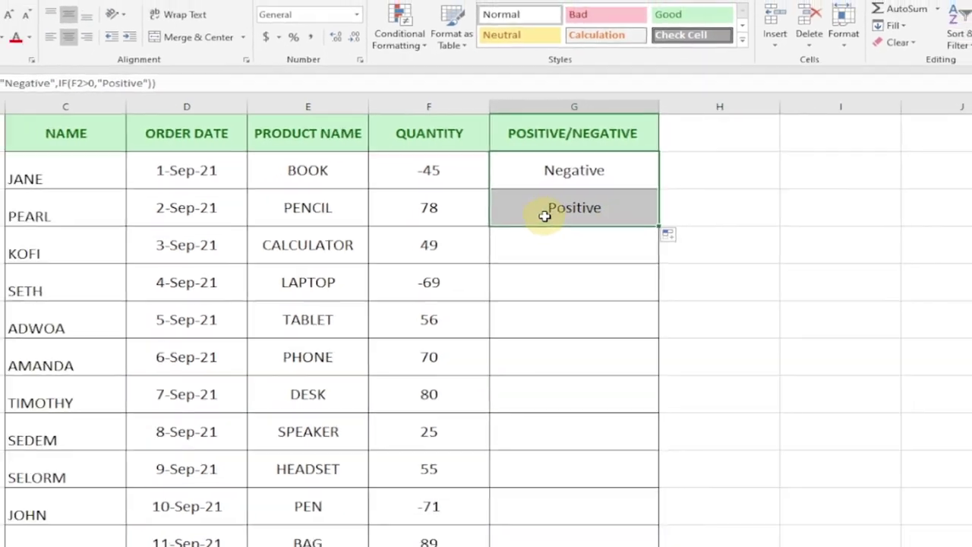
pyautogui.click(606, 234)
pyautogui.click(635, 166)
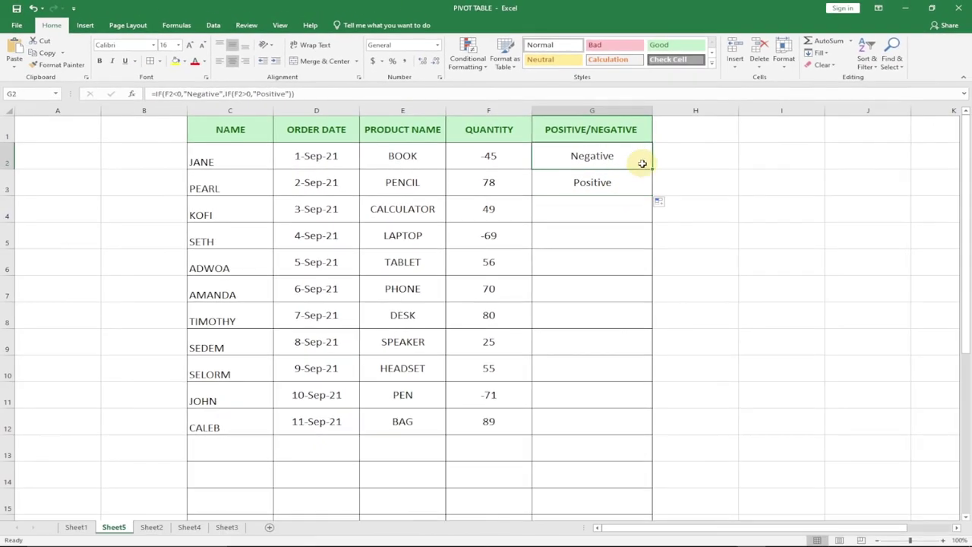
pyautogui.moveTo(651, 169); pyautogui.dragTo(609, 424)
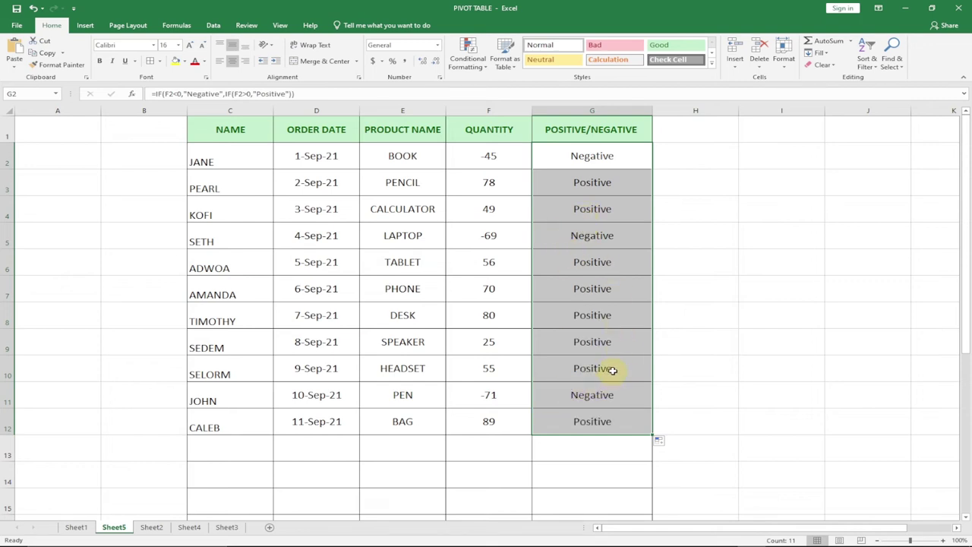
pyautogui.click(505, 448)
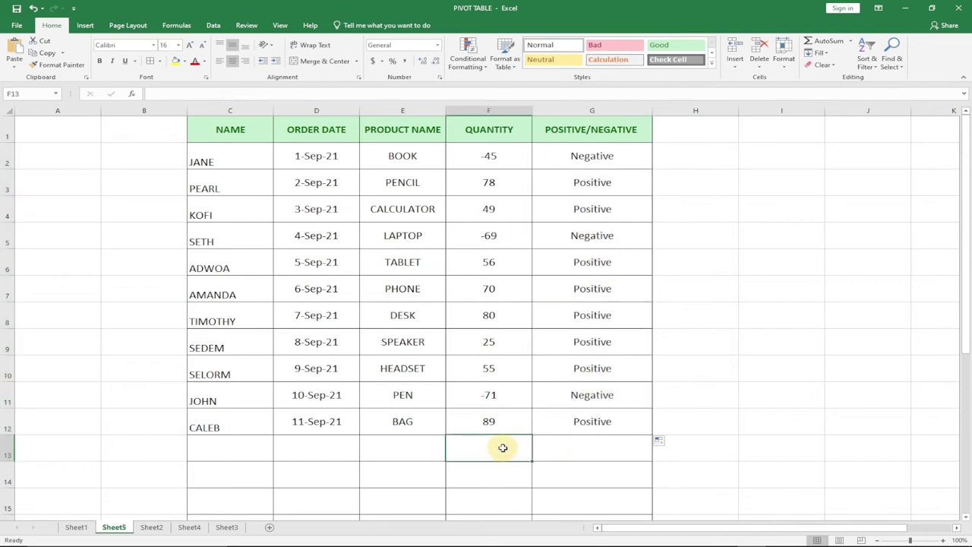
# Add test quantities 90 in F13 and -80 in F14, then view G2's formula
pyautogui.write('90')
pyautogui.press('Return')
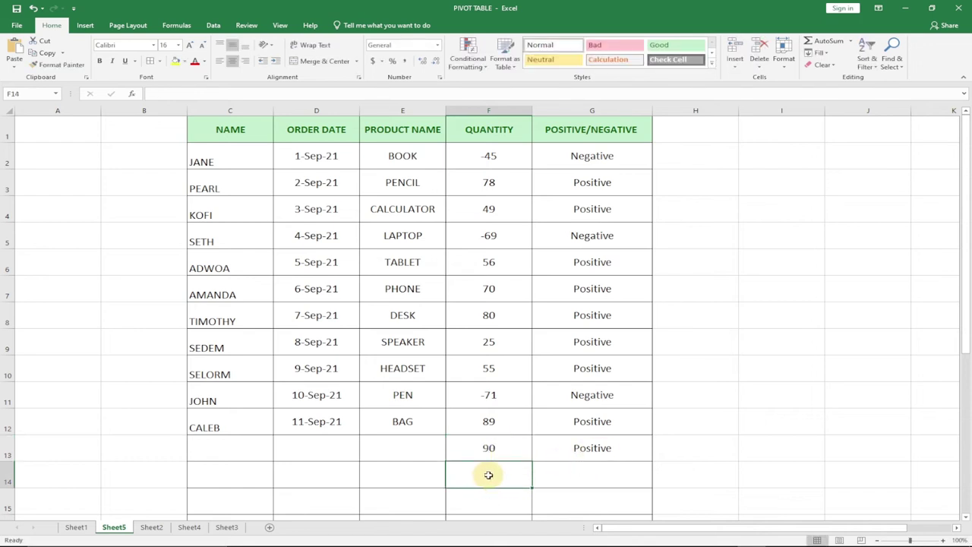
pyautogui.write('=')
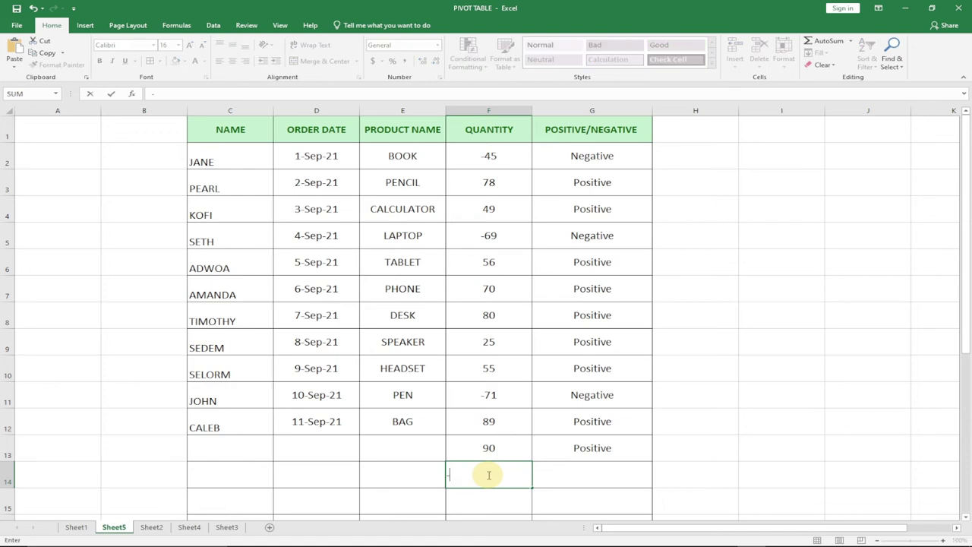
pyautogui.write('80')
pyautogui.press('Return')
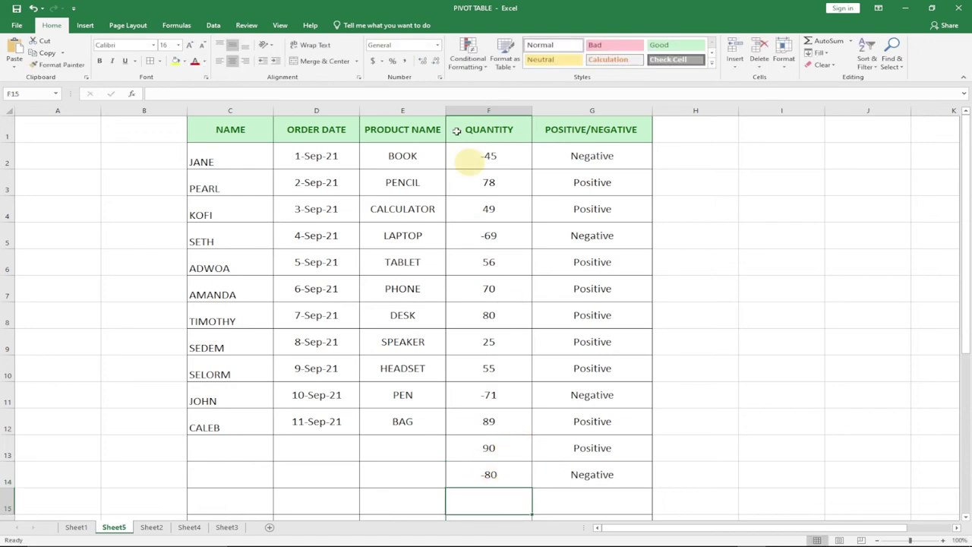
pyautogui.doubleClick(553, 153)
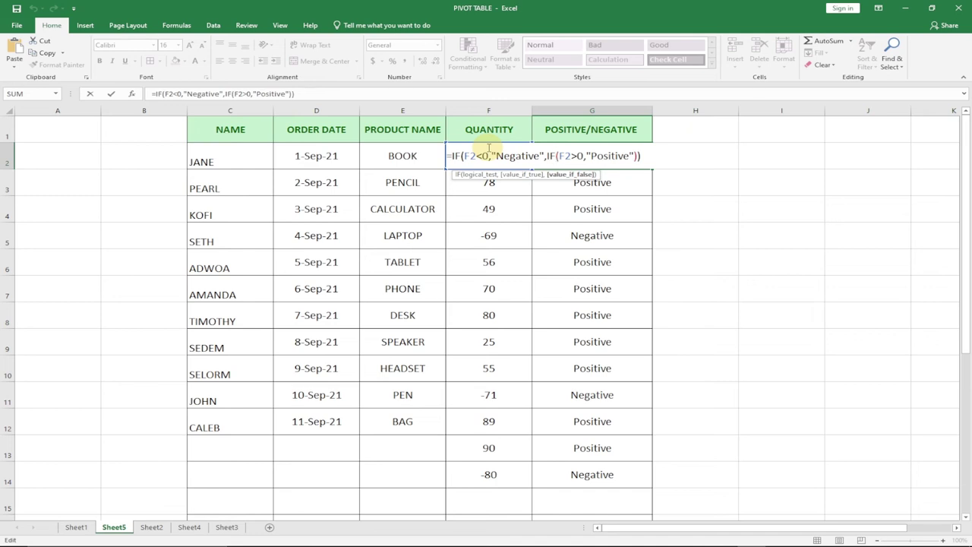
# Leave G2's nested IF formula unchanged, still showing Negative
pyautogui.press('Return')
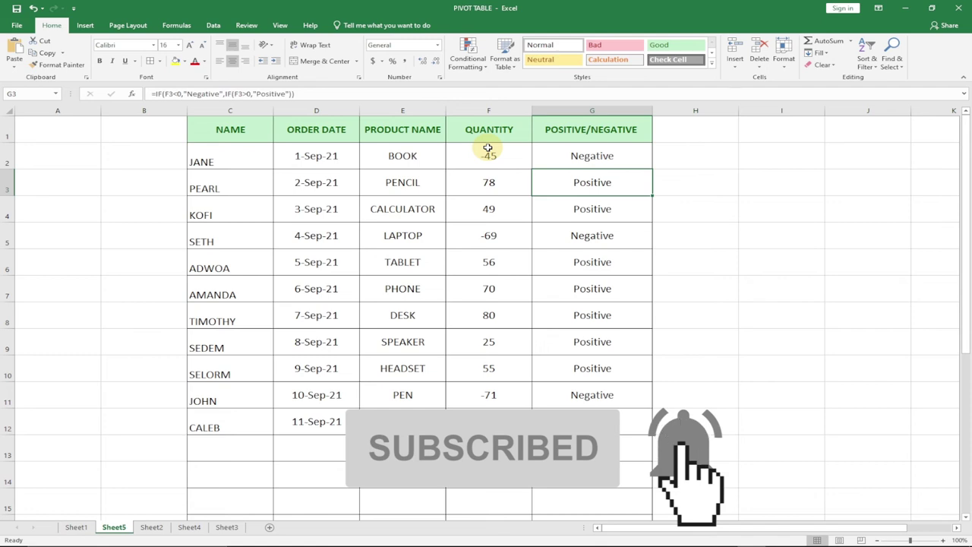